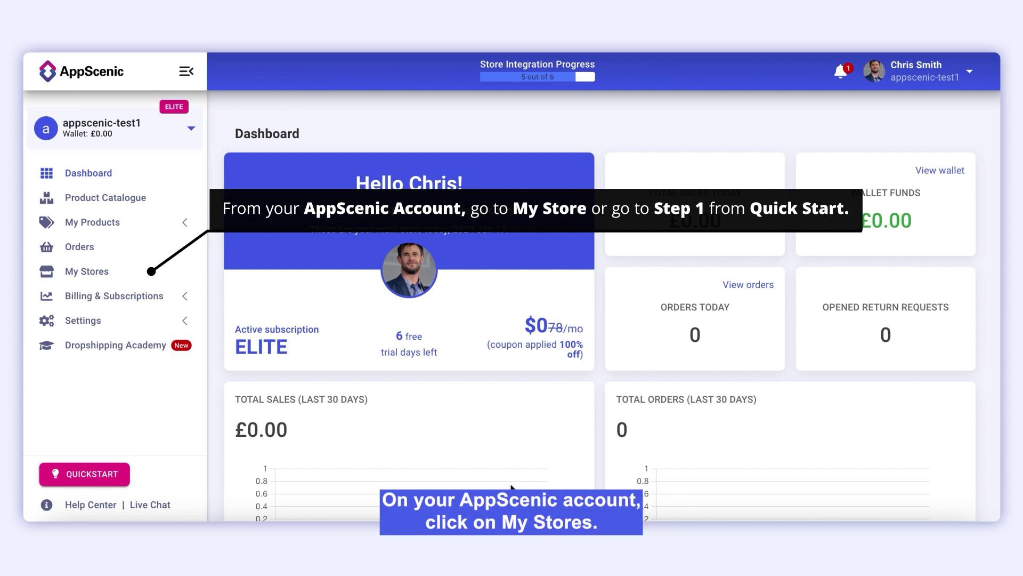
- Go to My Stores and start adding a new store to see the available platforms
left_click(77, 274)
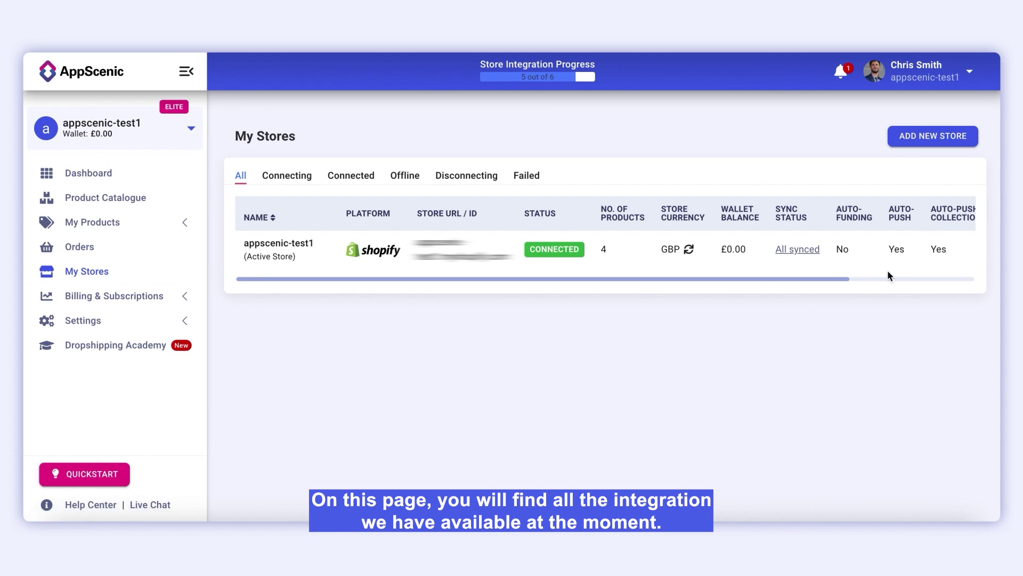
left_click(933, 137)
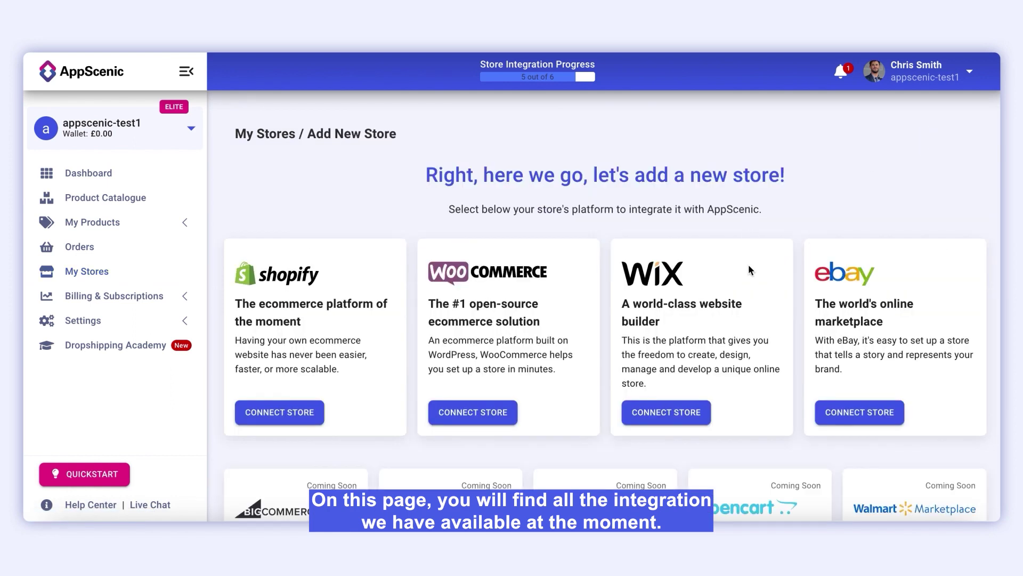
scroll(781, 406, "down", 2)
scroll(781, 406, "up", 1)
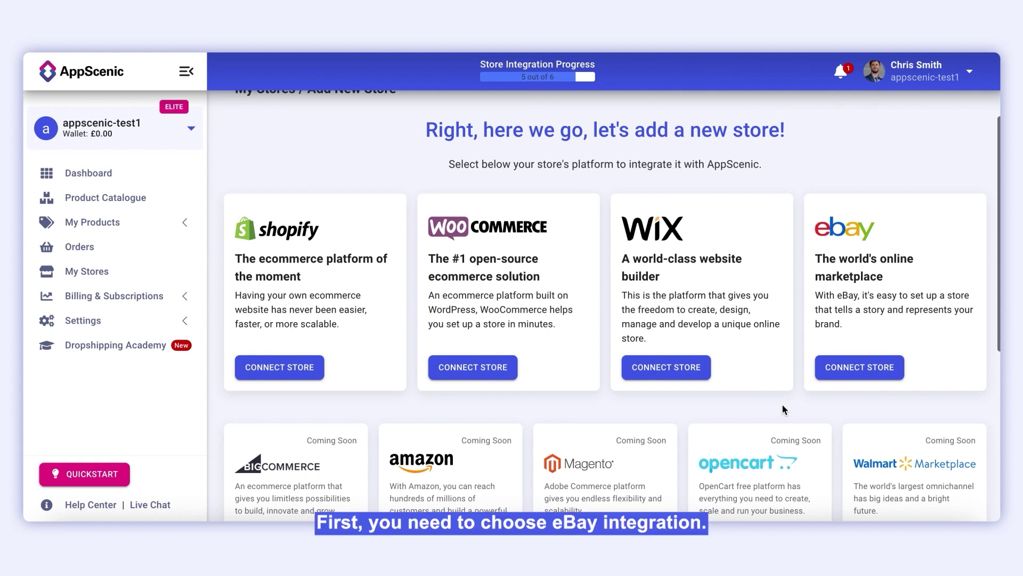
- Connect an eBay store named 'My eBay Store' and sign in to the eBay account
left_click(857, 366)
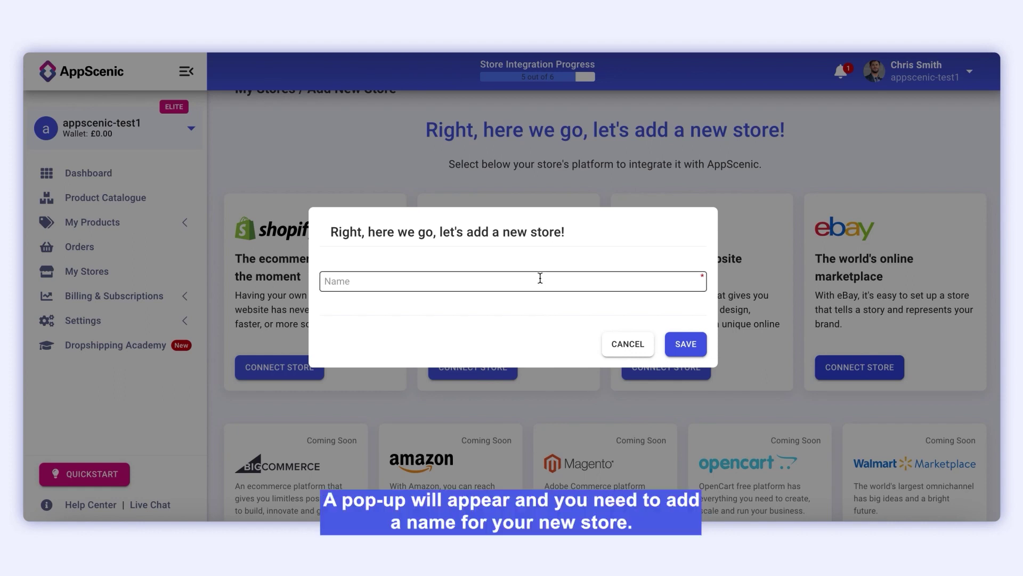
left_click(540, 277)
type("My e")
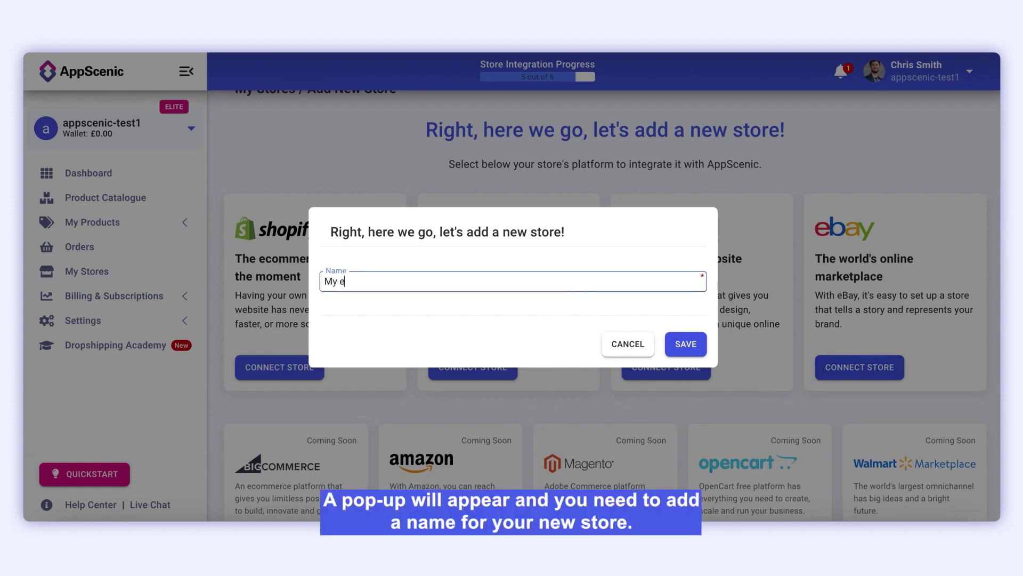
type("Bay Store")
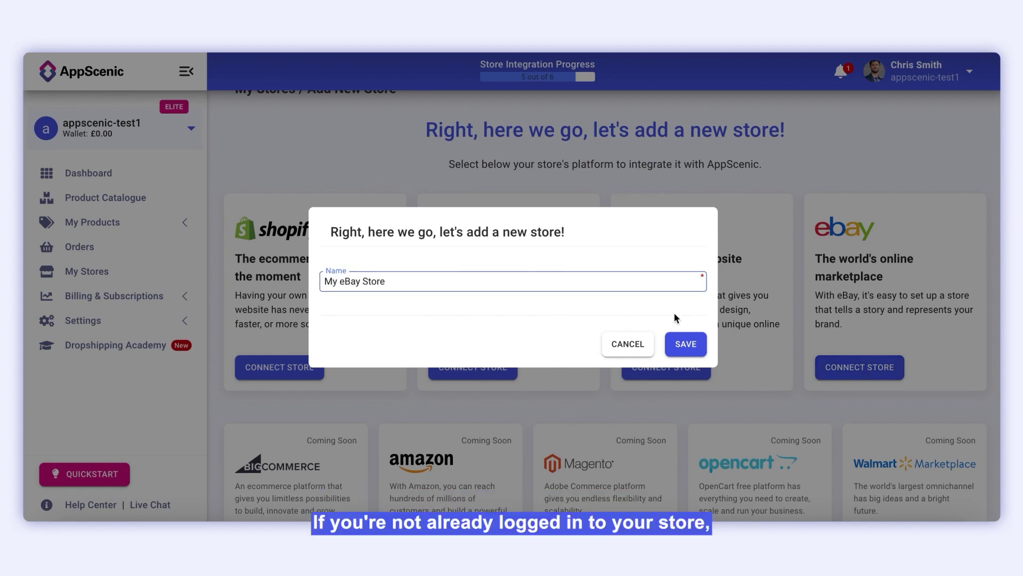
left_click(686, 344)
left_click(552, 244)
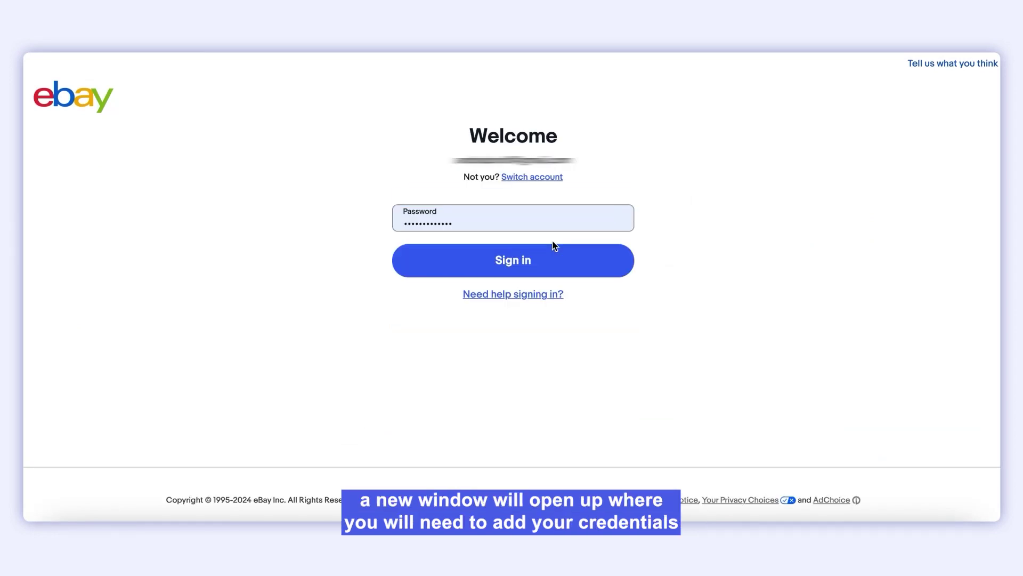
left_click(552, 249)
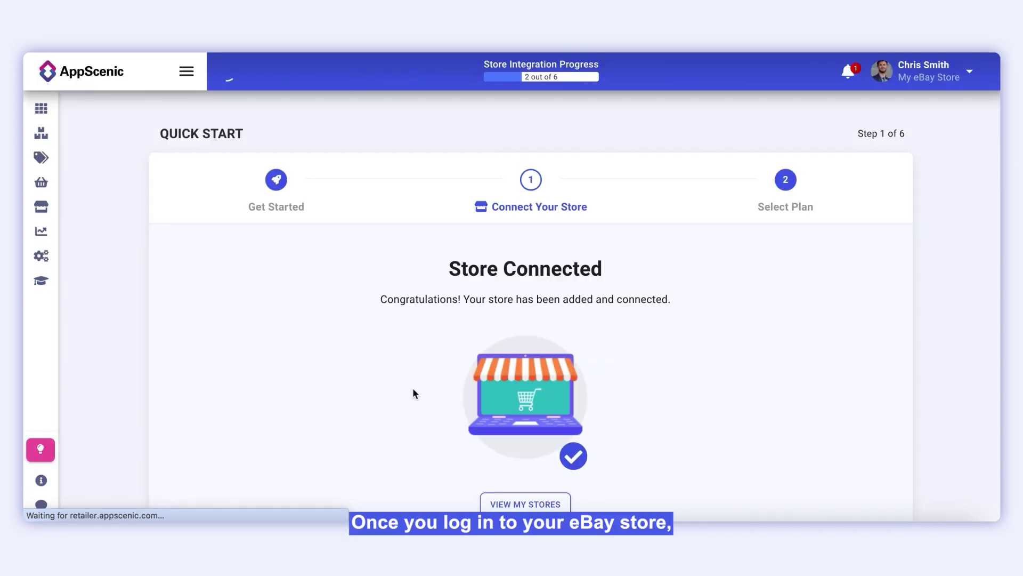
scroll(439, 349, "down", 3)
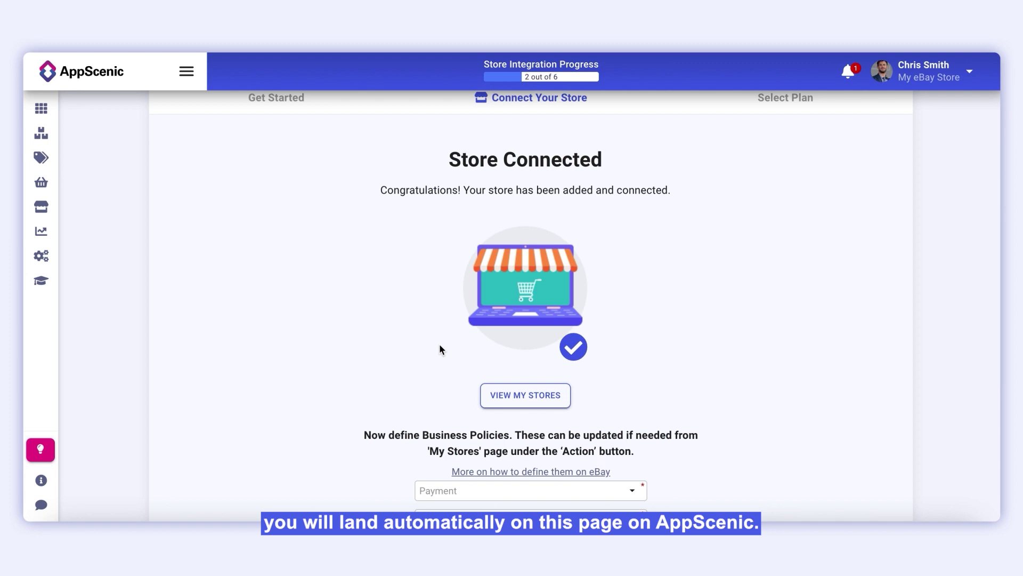
scroll(439, 349, "down", 1)
scroll(439, 350, "down", 2)
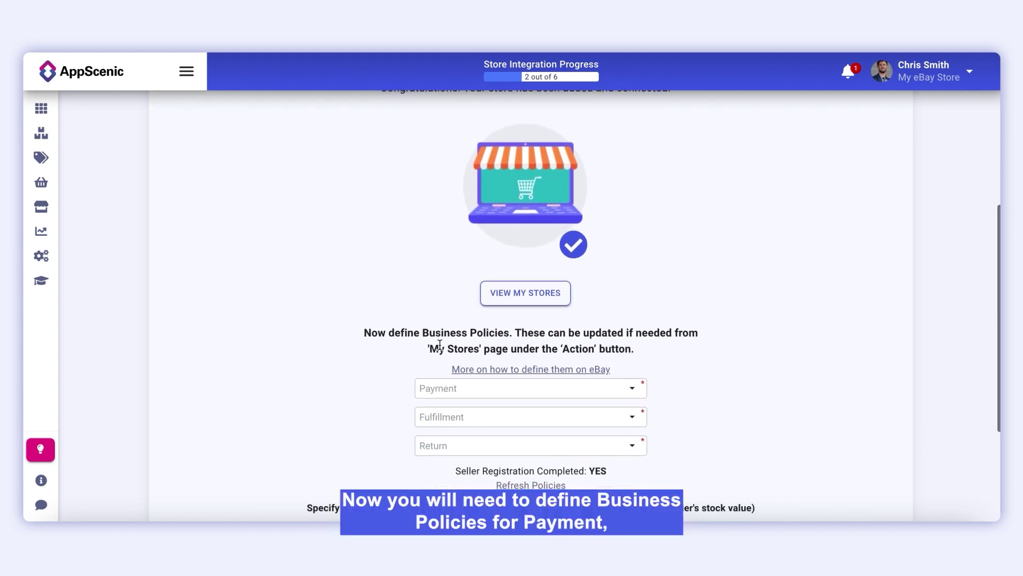
scroll(439, 345, "down", 4)
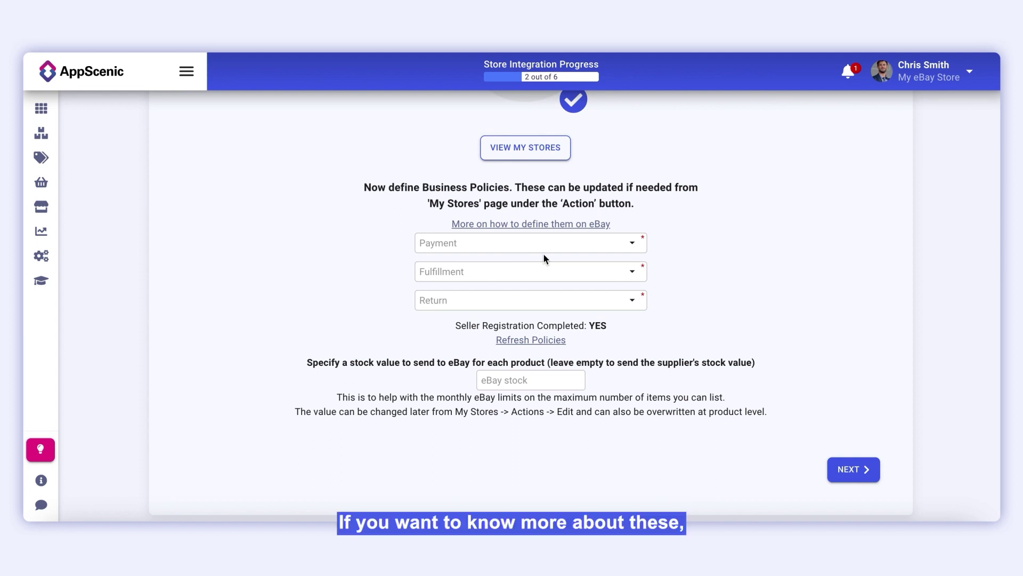
- Open the 'More on how to define them on eBay' help link from Business Policies
left_click(570, 225)
scroll(350, 125, "down", 2)
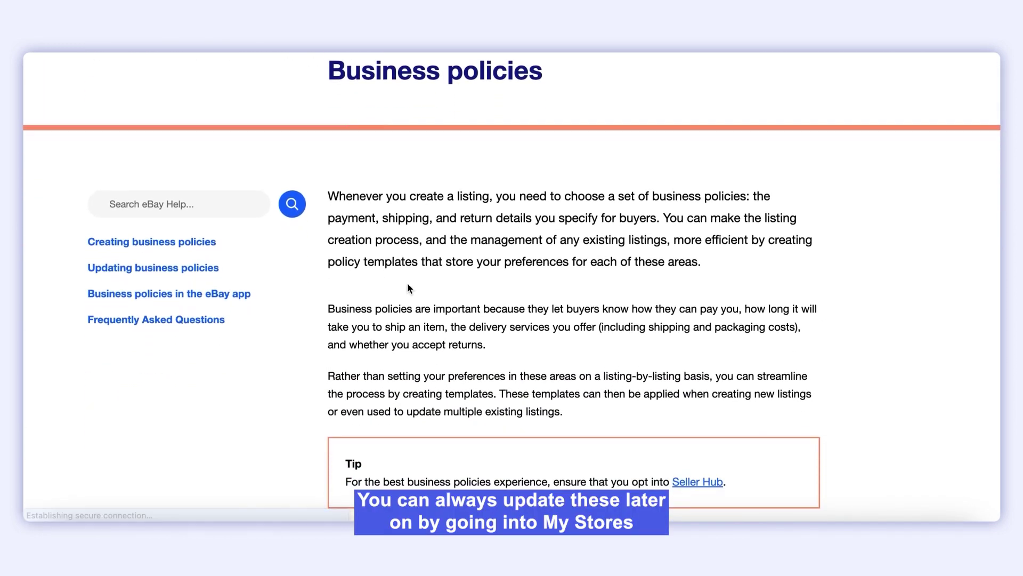
scroll(407, 282, "down", 3)
scroll(407, 282, "down", 2)
scroll(407, 283, "down", 2)
scroll(408, 284, "down", 2)
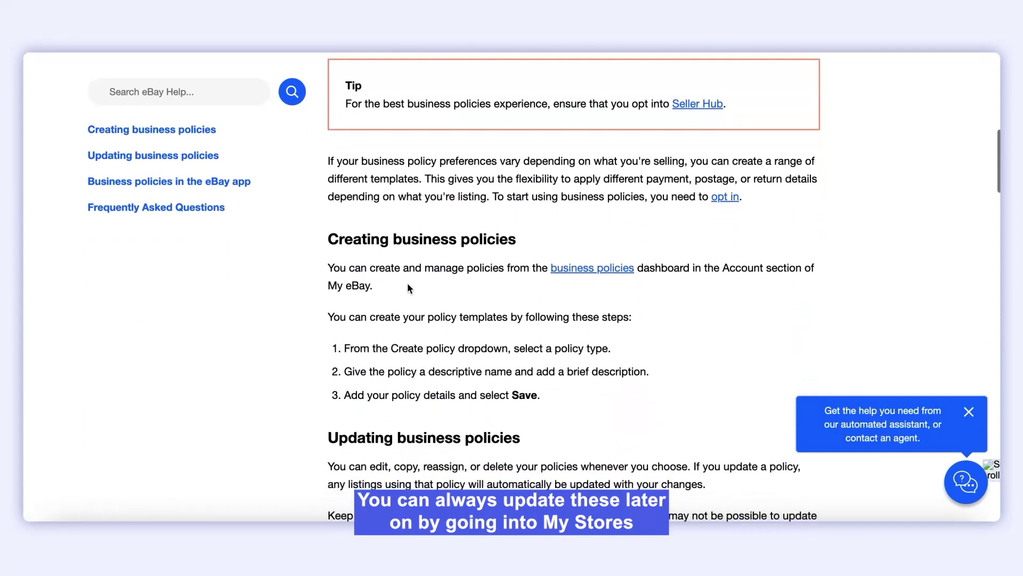
scroll(408, 284, "down", 2)
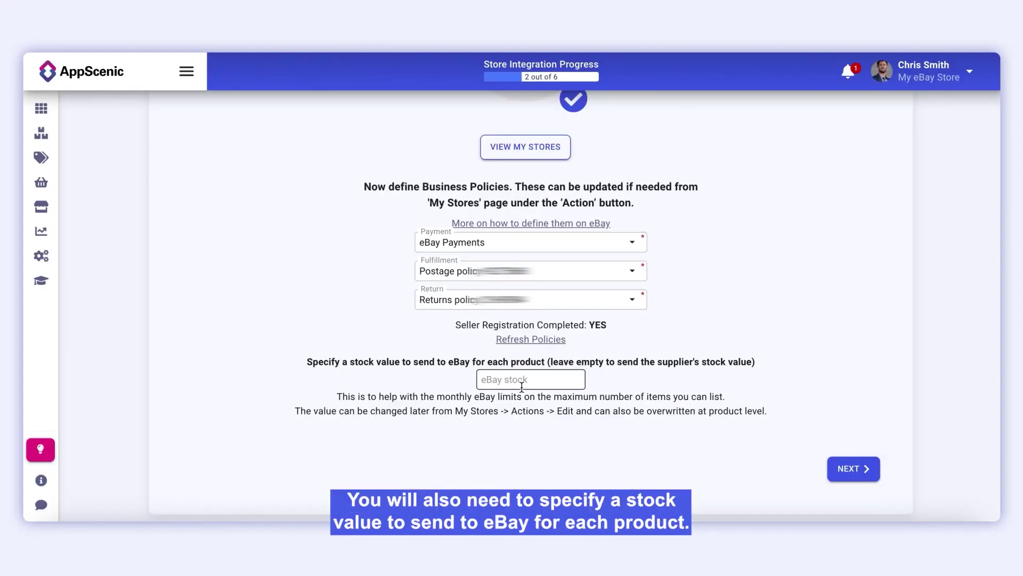
- Leave the eBay stock value field blank so the supplier's stock is sent
left_click(536, 383)
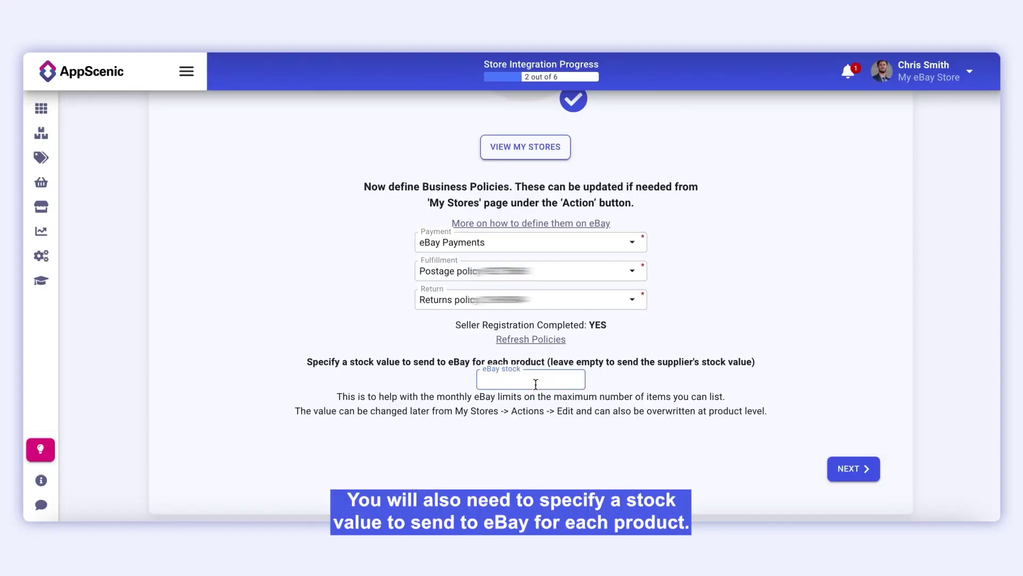
left_click(644, 445)
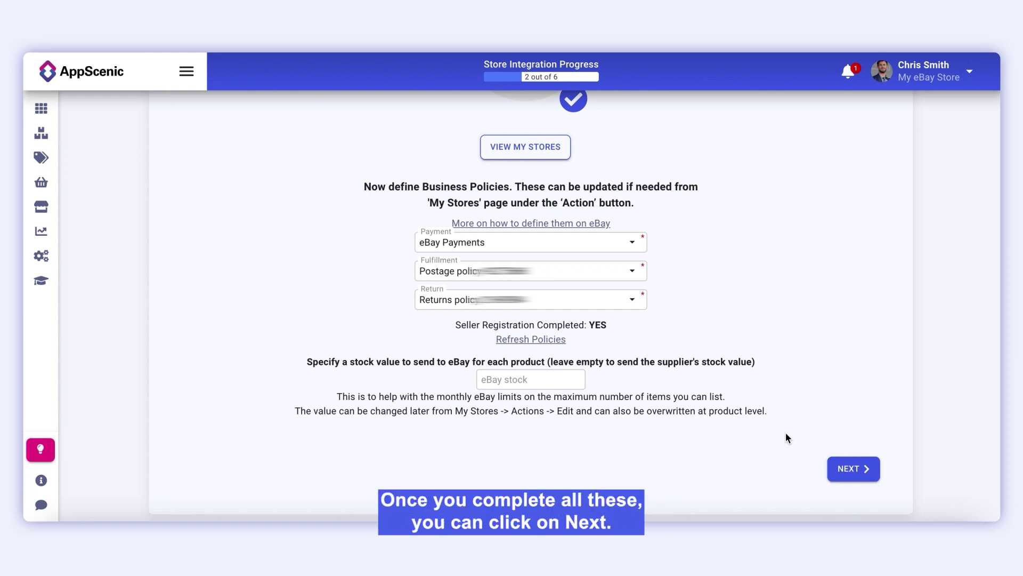
- Submit the completed eBay business-policies form with Next
left_click(852, 469)
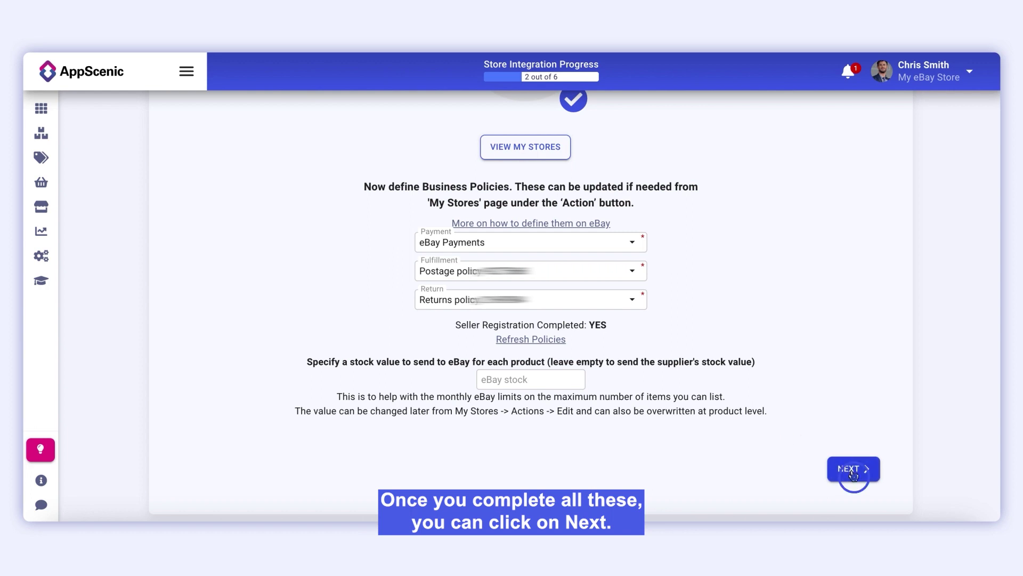